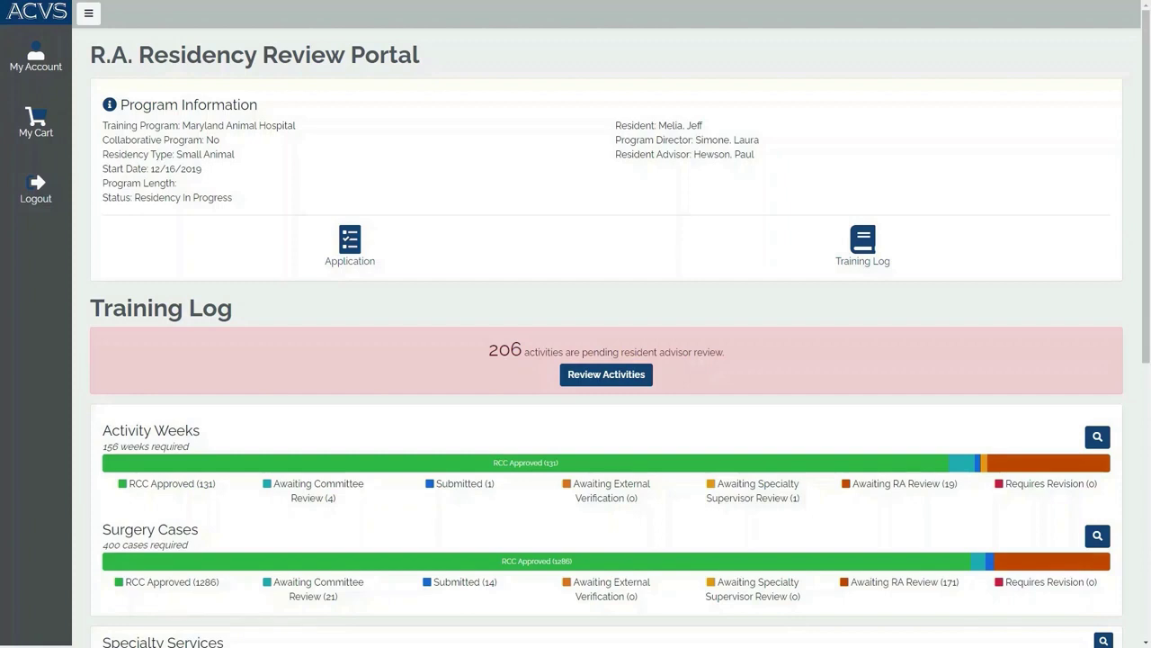
# Look over the training log summary down to the semi-annual reviews, and open the activities pending resident advisor review
pyautogui.scroll(-5, 575, 359)
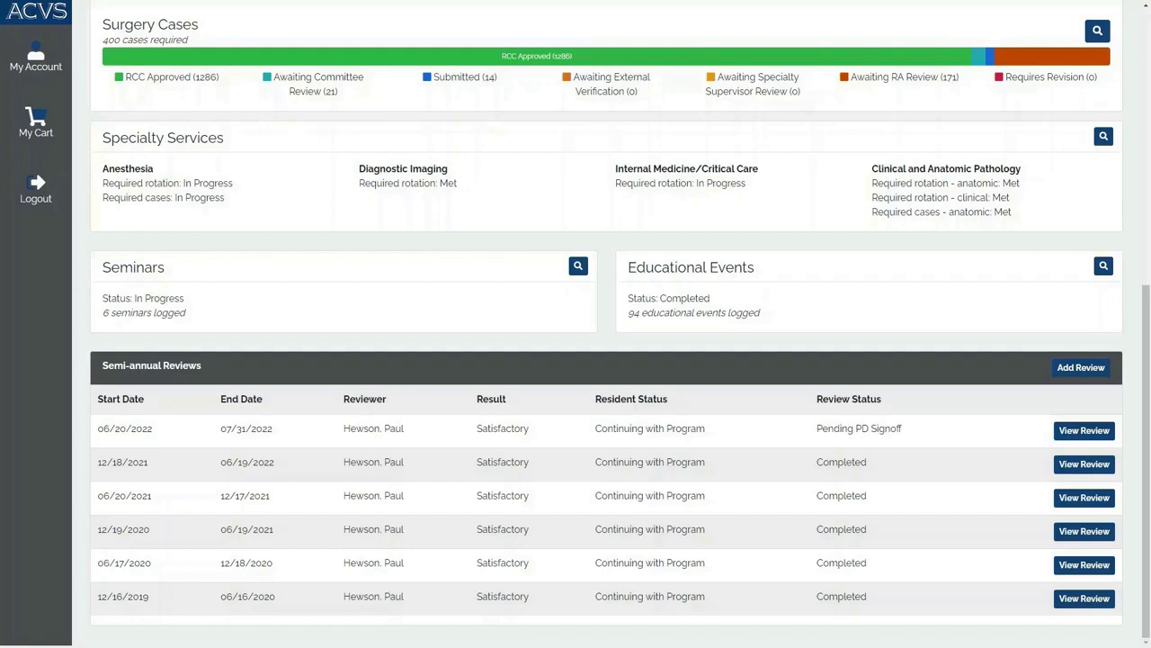
pyautogui.moveTo(1145, 598); pyautogui.dragTo(1132, 251)
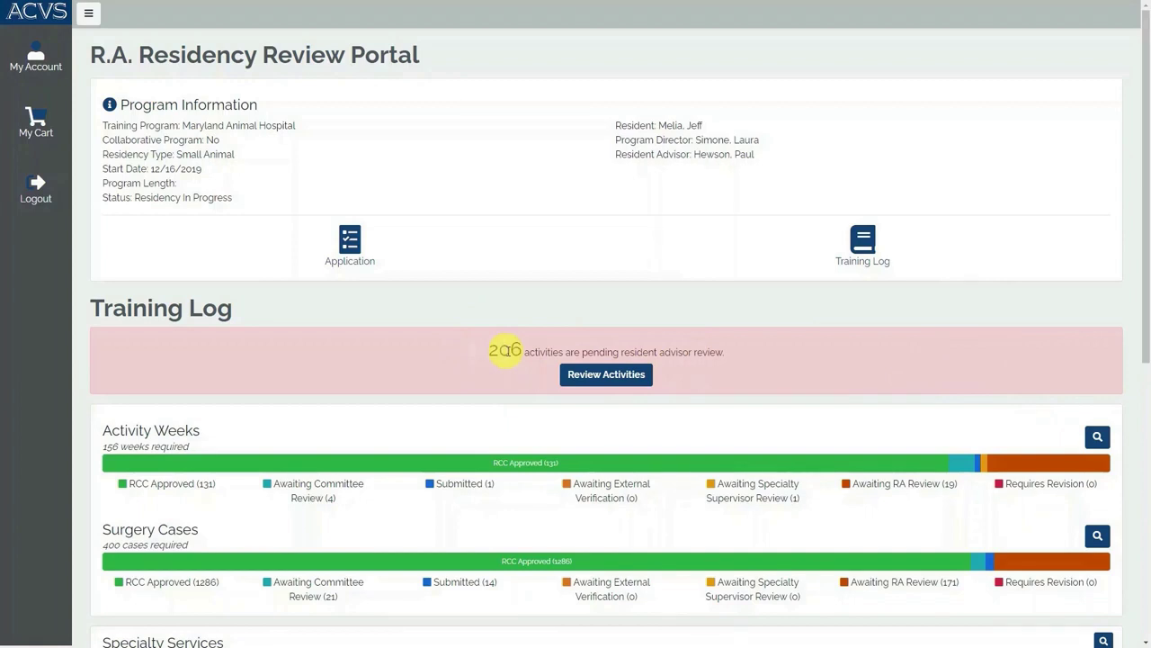
pyautogui.click(595, 377)
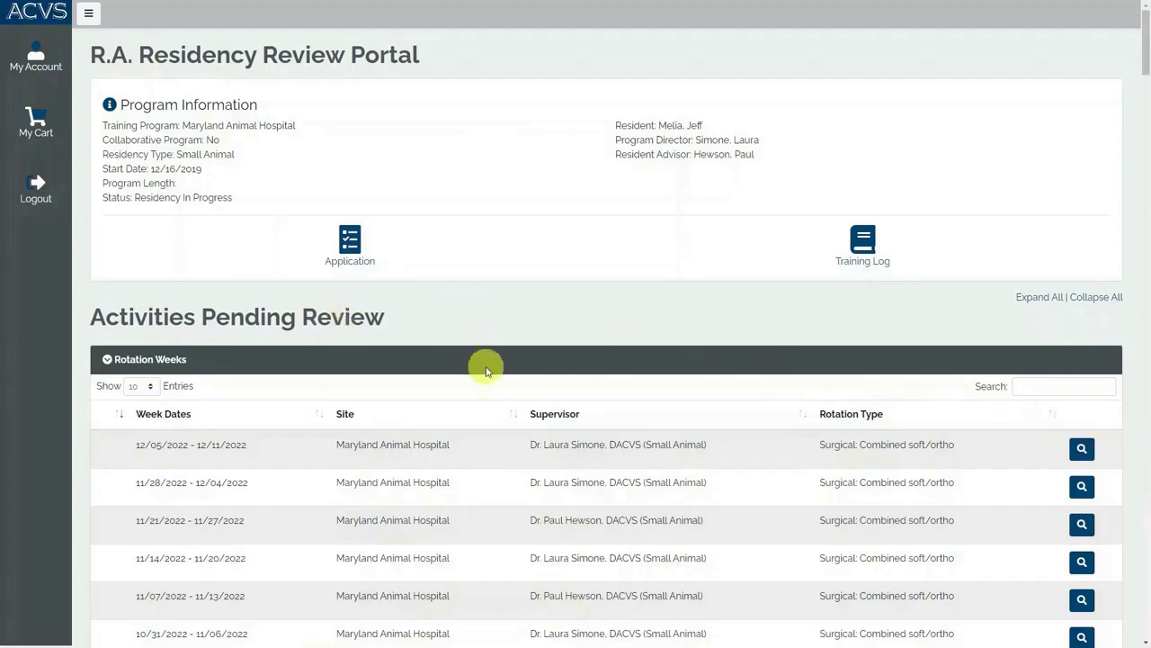
# Look through the pending rotation weeks, surgical cases, seminars and educational events, ending back at the rotation weeks
pyautogui.scroll(-1, 485, 368)
pyautogui.scroll(-7, 486, 368)
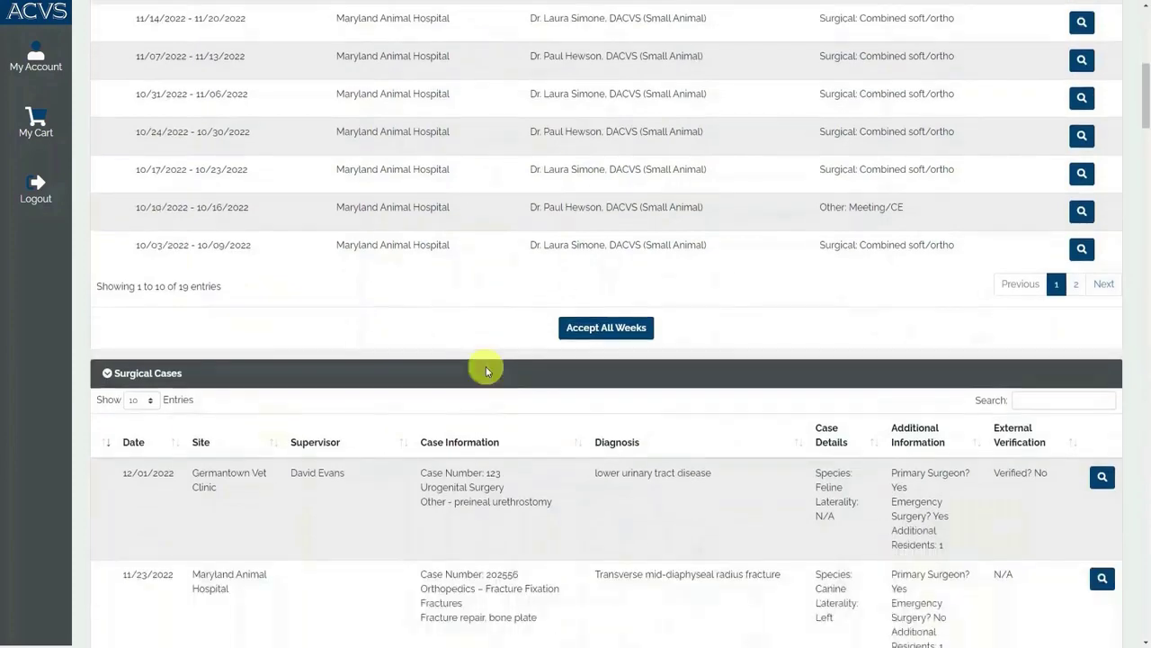
pyautogui.scroll(-10, 485, 370)
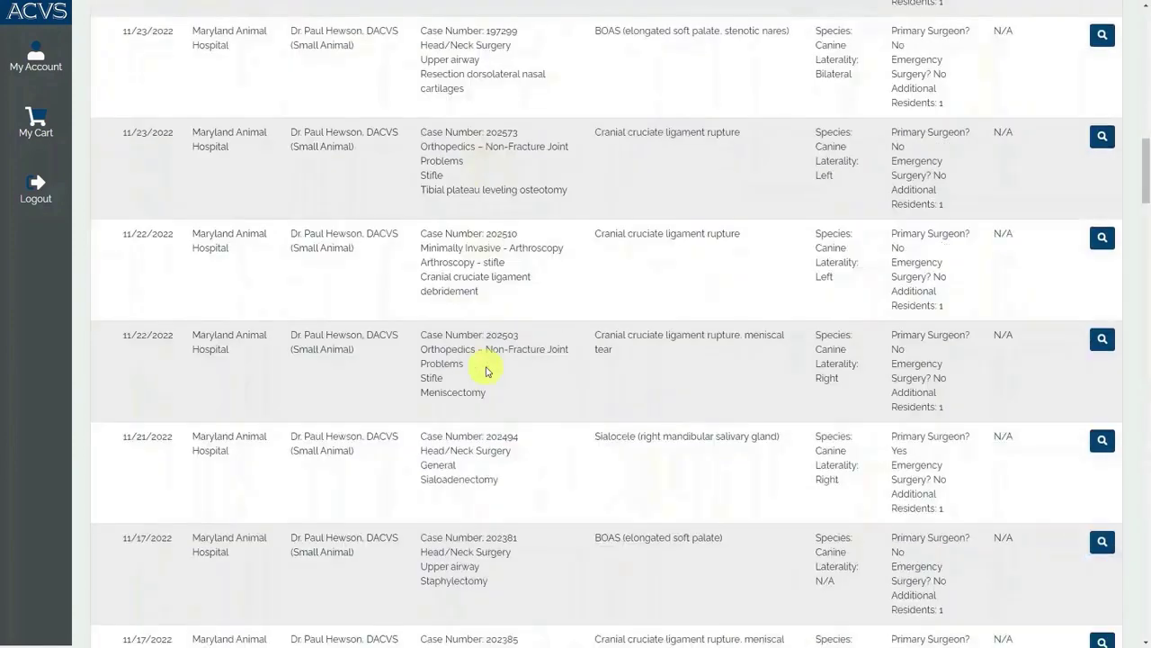
pyautogui.scroll(-4, 485, 369)
pyautogui.scroll(-1, 486, 370)
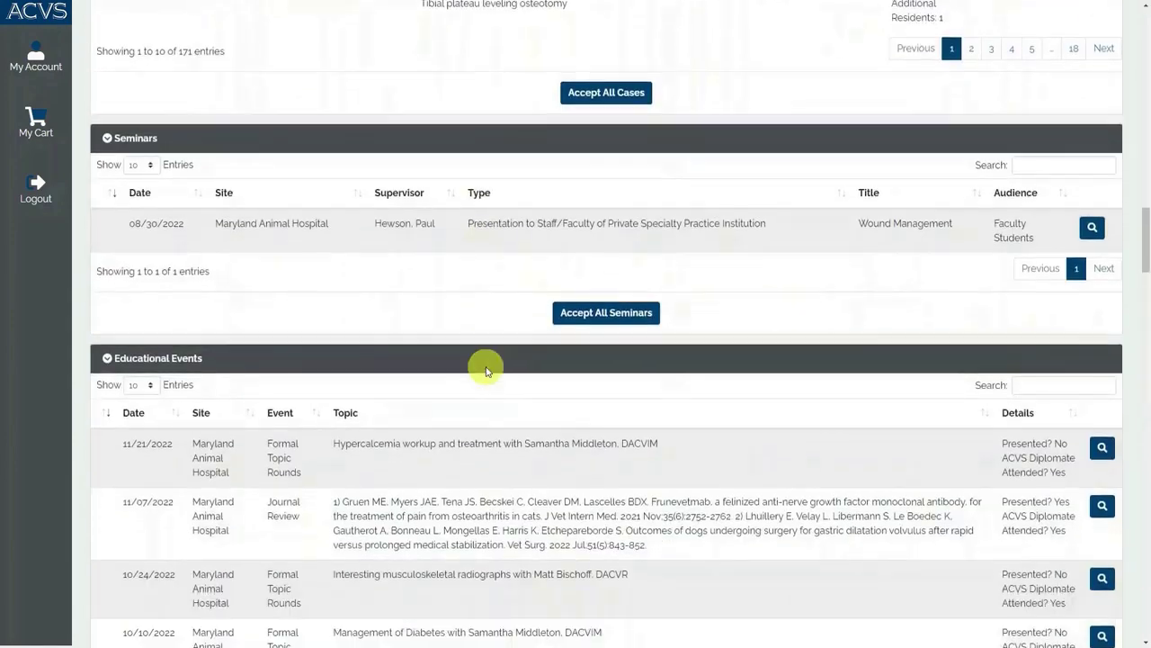
pyautogui.scroll(17, 486, 370)
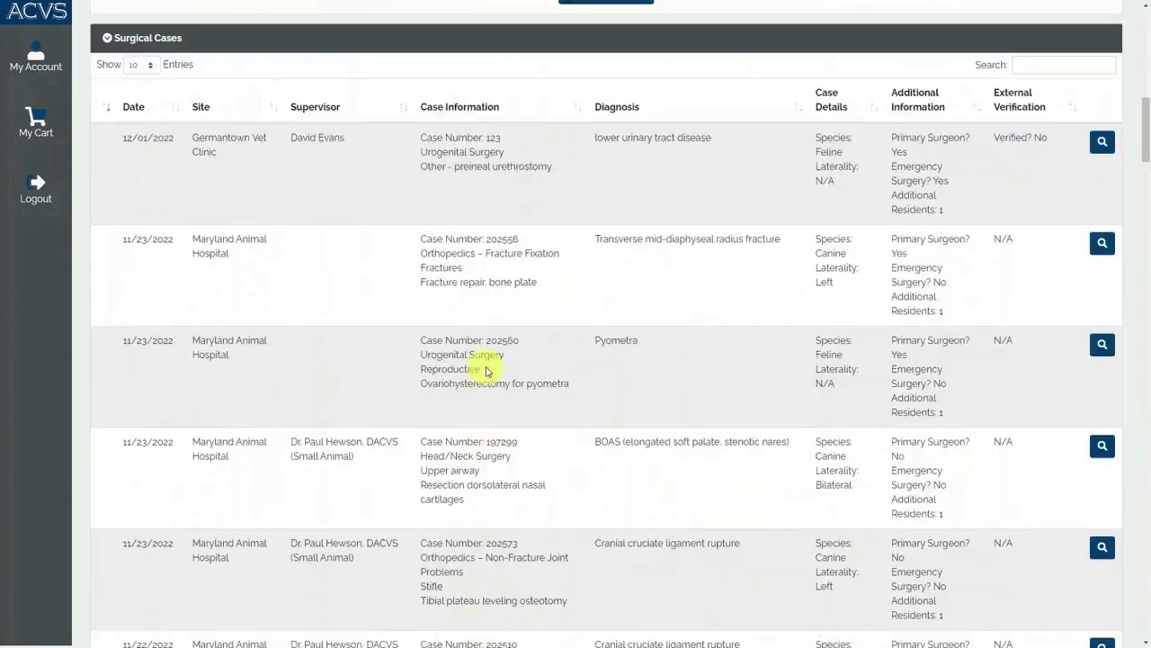
pyautogui.scroll(4, 486, 369)
pyautogui.scroll(-1, 483, 368)
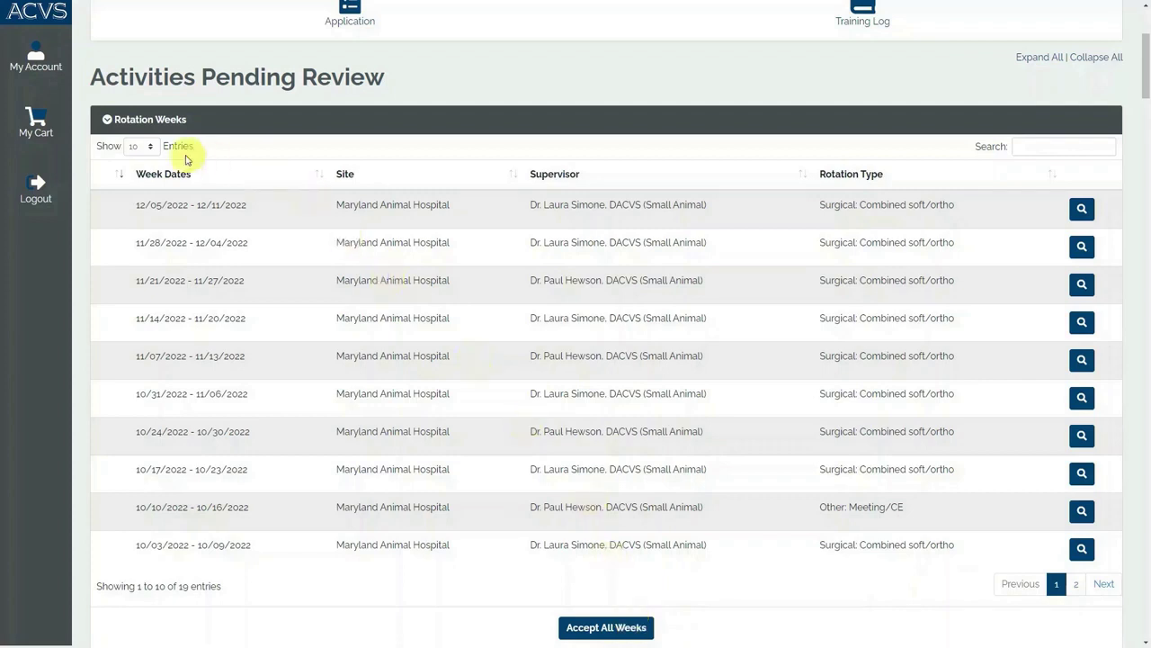
# Check the rotation weeks' entries-per-page choices, and open the 11/07/2022 - 11/13/2022 week to examine its details and activities
pyautogui.click(130, 148)
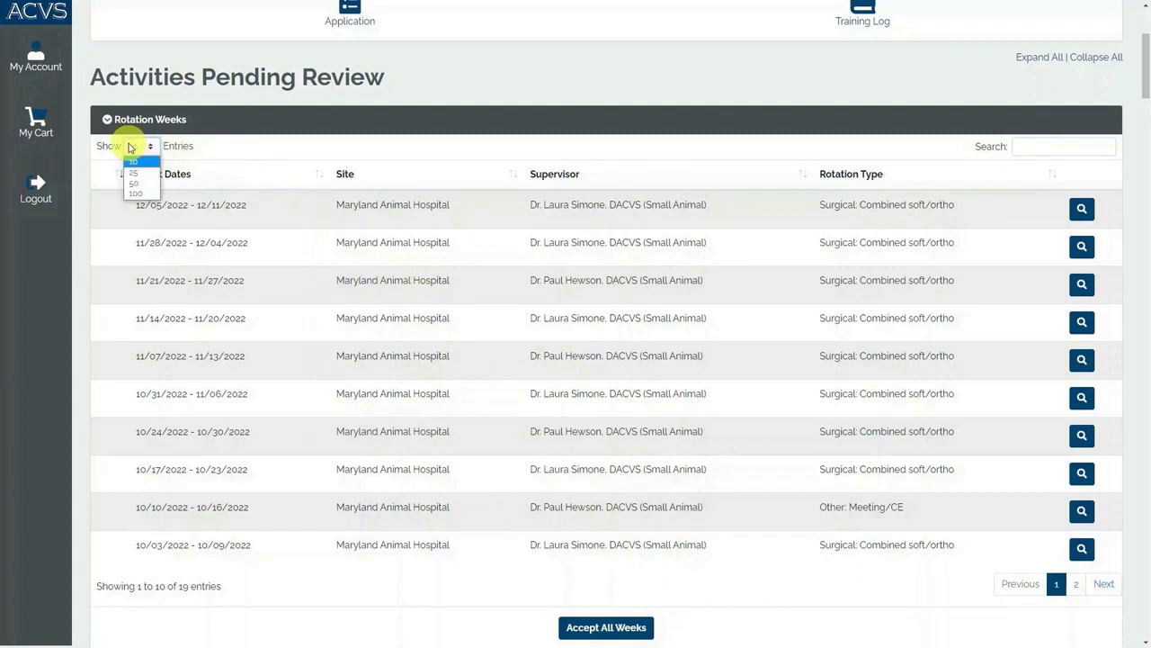
pyautogui.click(130, 147)
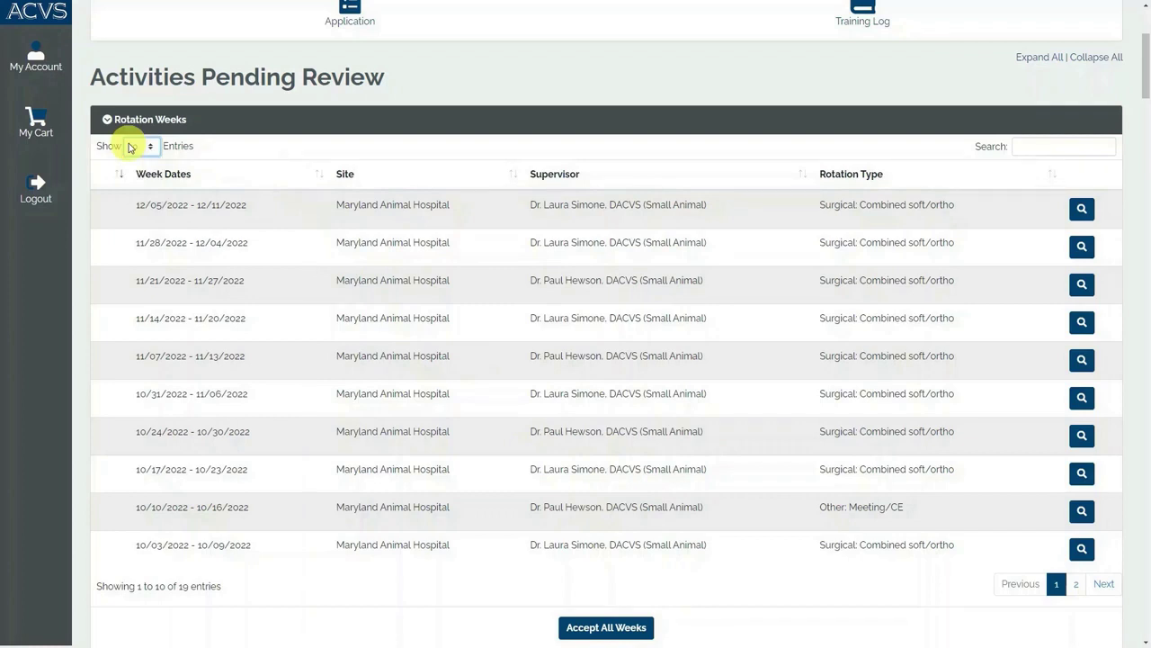
pyautogui.click(1079, 367)
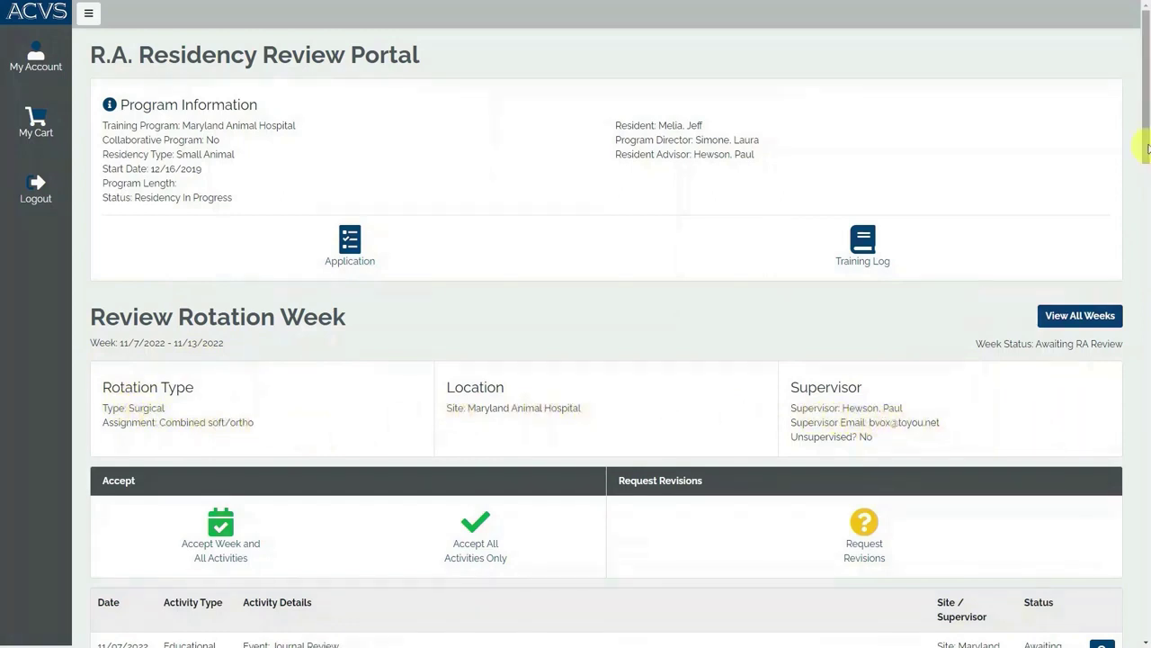
pyautogui.scroll(-3, 1140, 184)
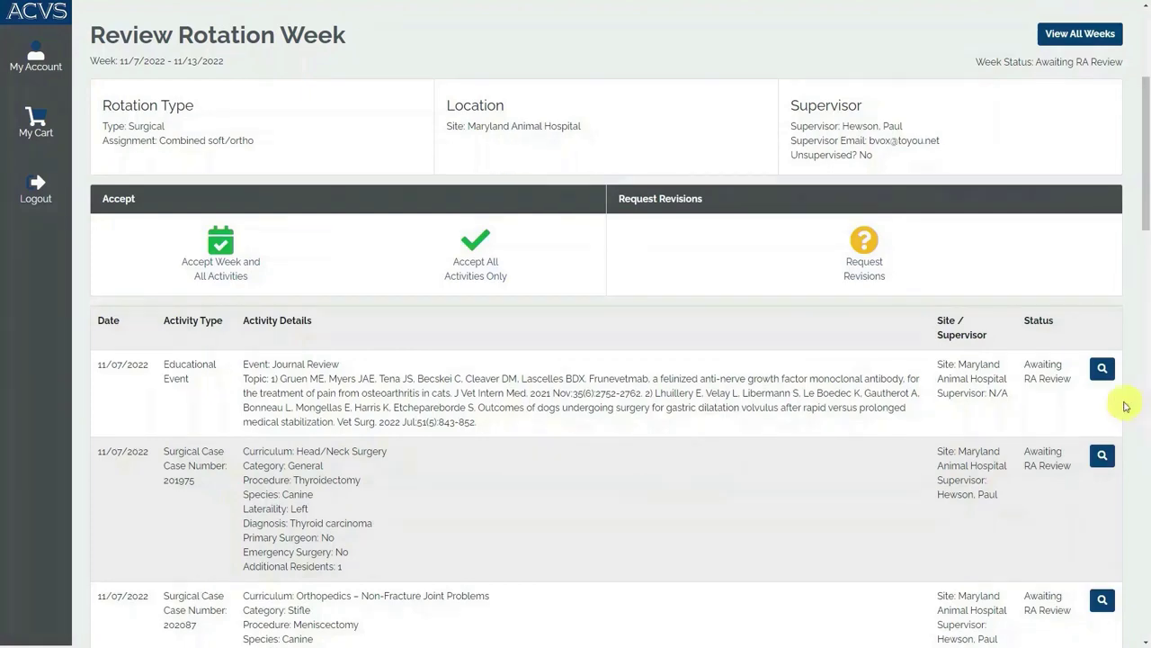
pyautogui.scroll(3, 1118, 398)
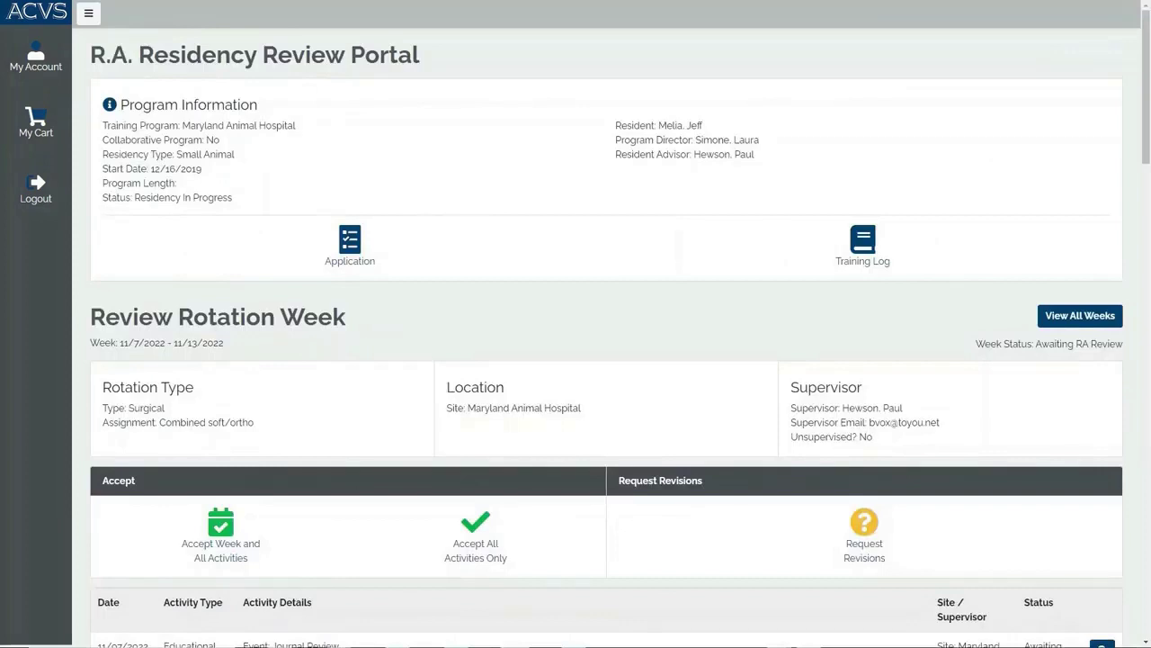
# Open the overview of all activity weeks and examine the total, supervised and research weeks and the weekly log
pyautogui.click(1091, 314)
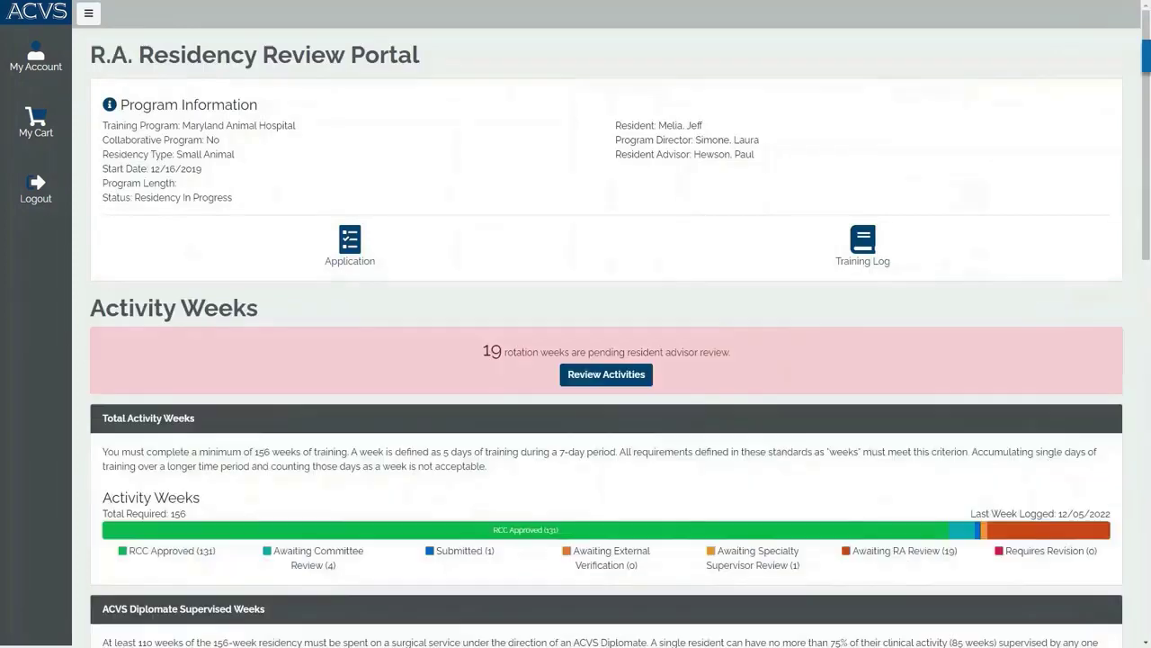
pyautogui.scroll(-3, 980, 381)
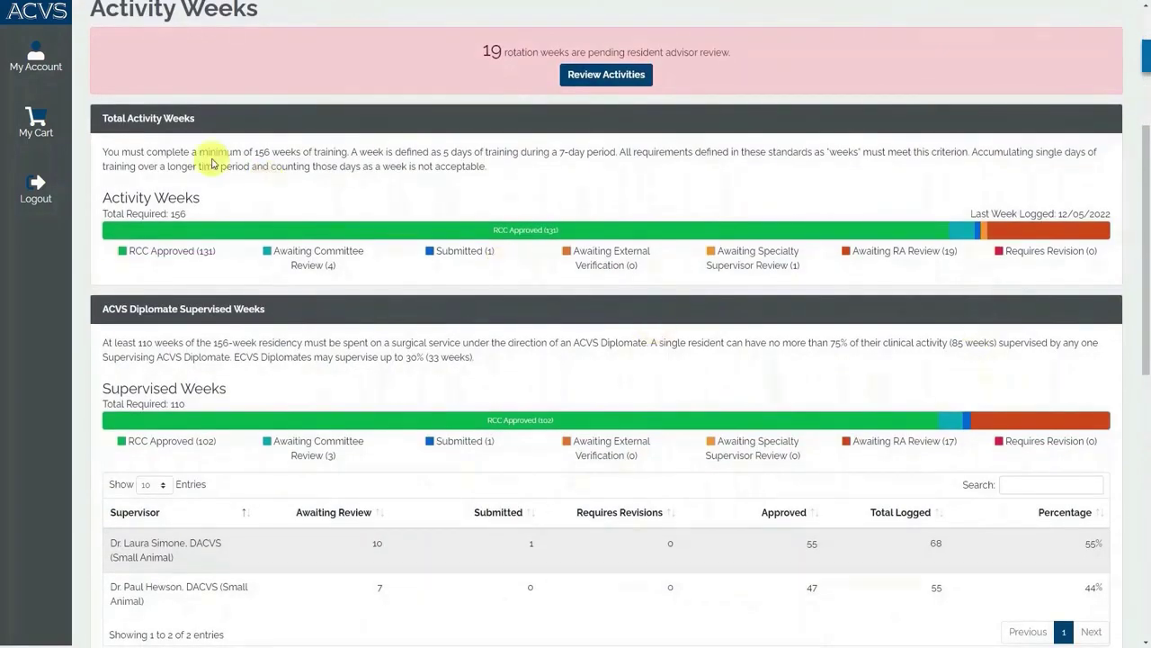
pyautogui.scroll(-3, 300, 320)
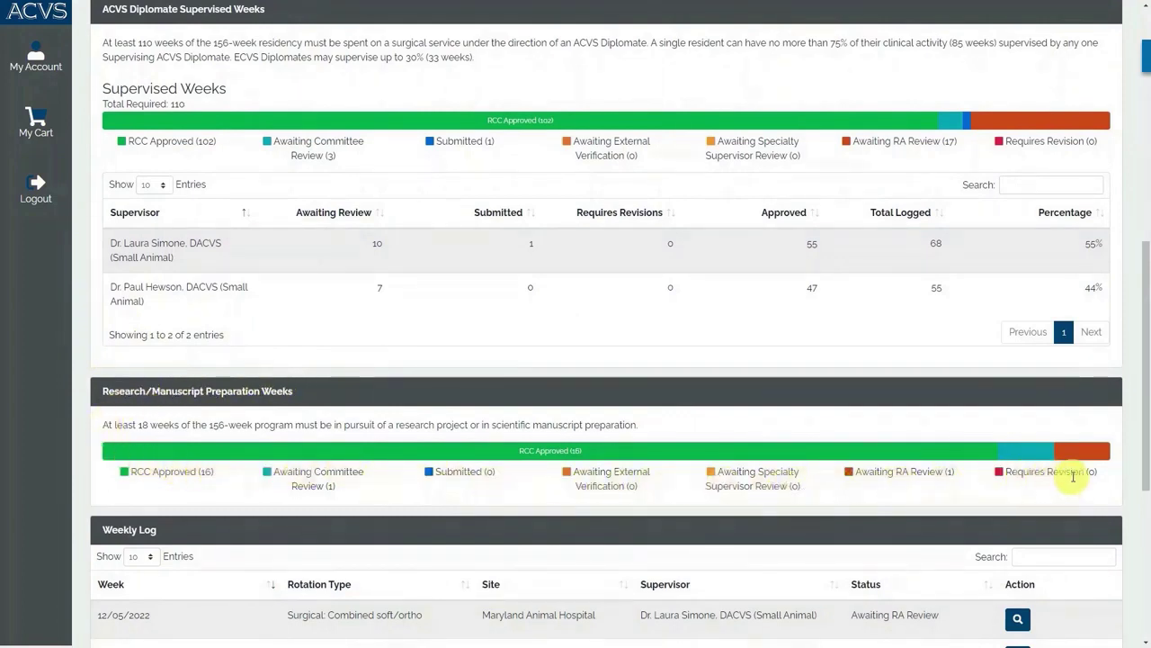
pyautogui.scroll(-4, 1085, 478)
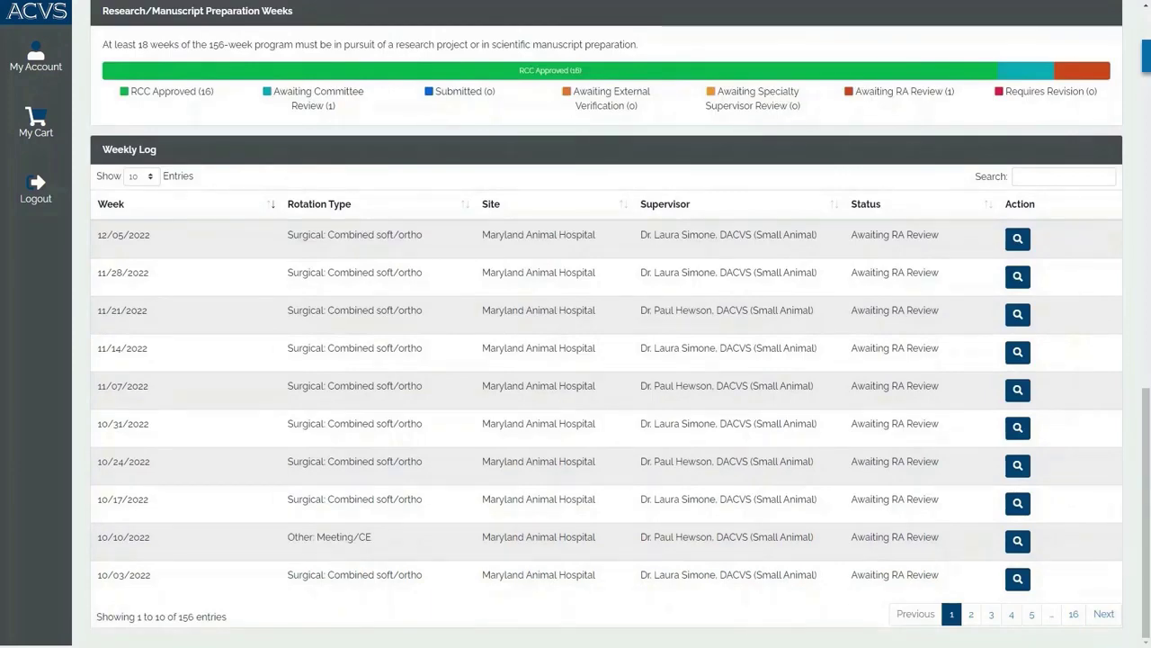
pyautogui.moveTo(1143, 392); pyautogui.dragTo(1104, 7)
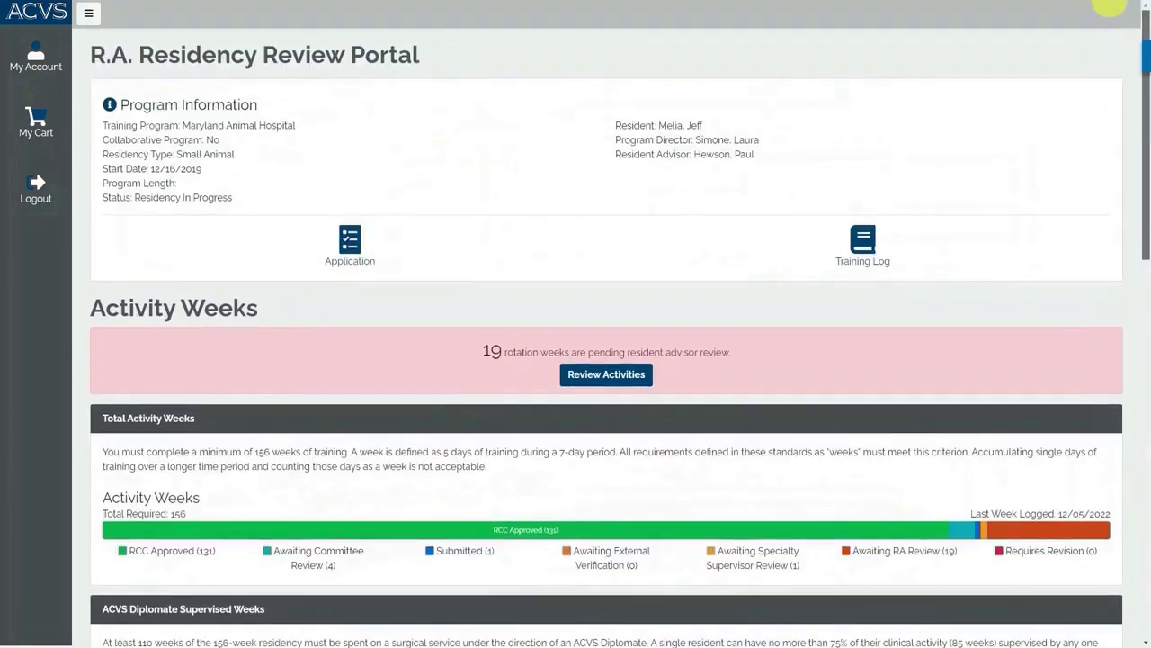
# Go from the training log to the surgical cases overview and list the Abdominal Surgery cases
pyautogui.click(871, 244)
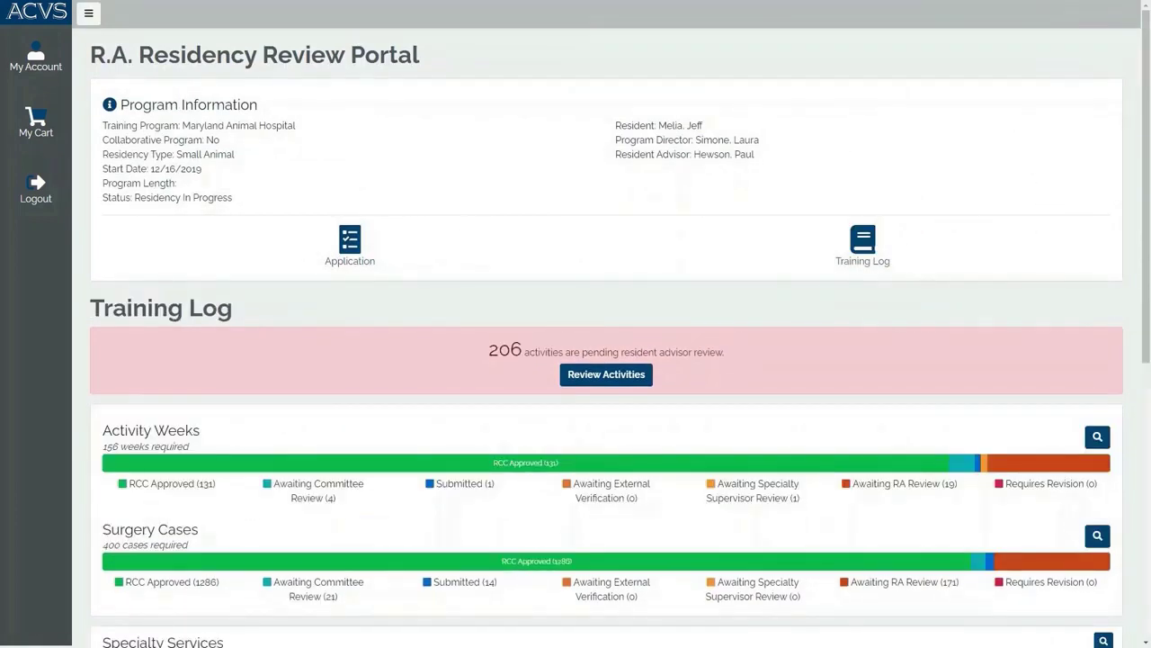
pyautogui.click(1097, 536)
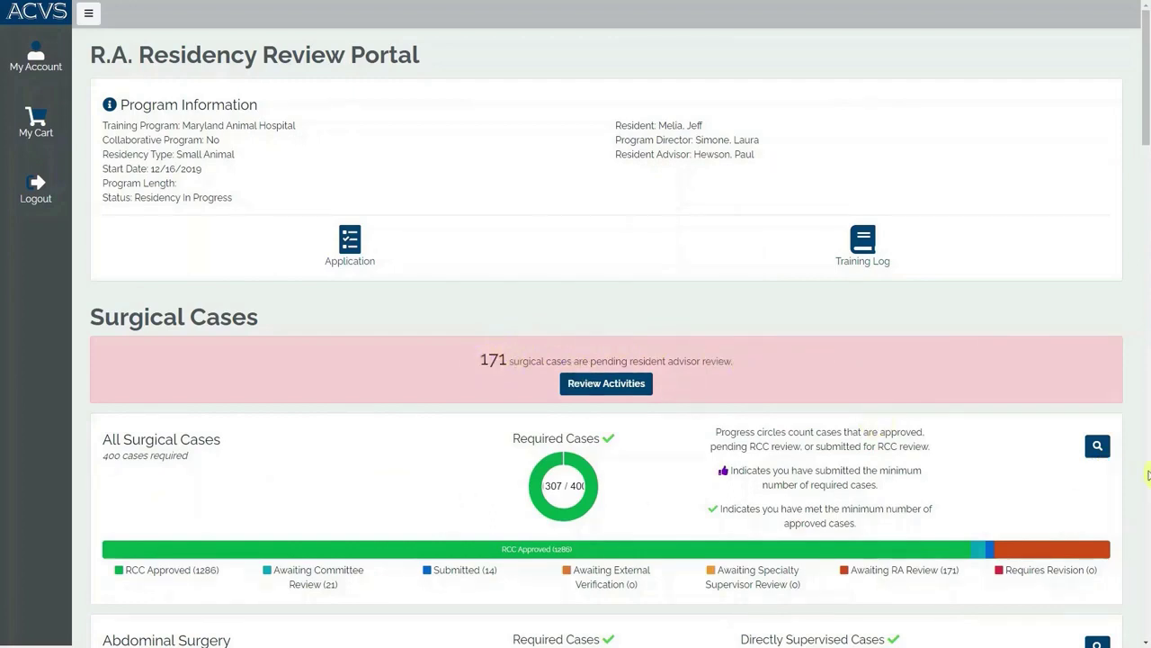
pyautogui.scroll(-3, 1014, 441)
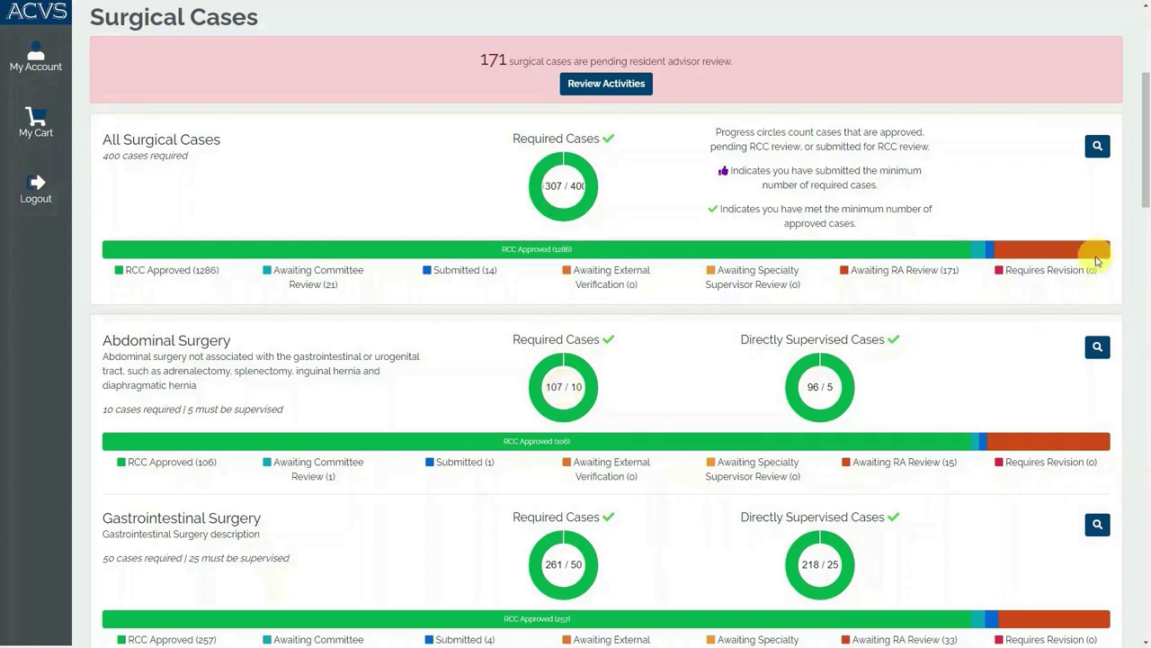
pyautogui.scroll(-2, 1097, 256)
pyautogui.click(1098, 227)
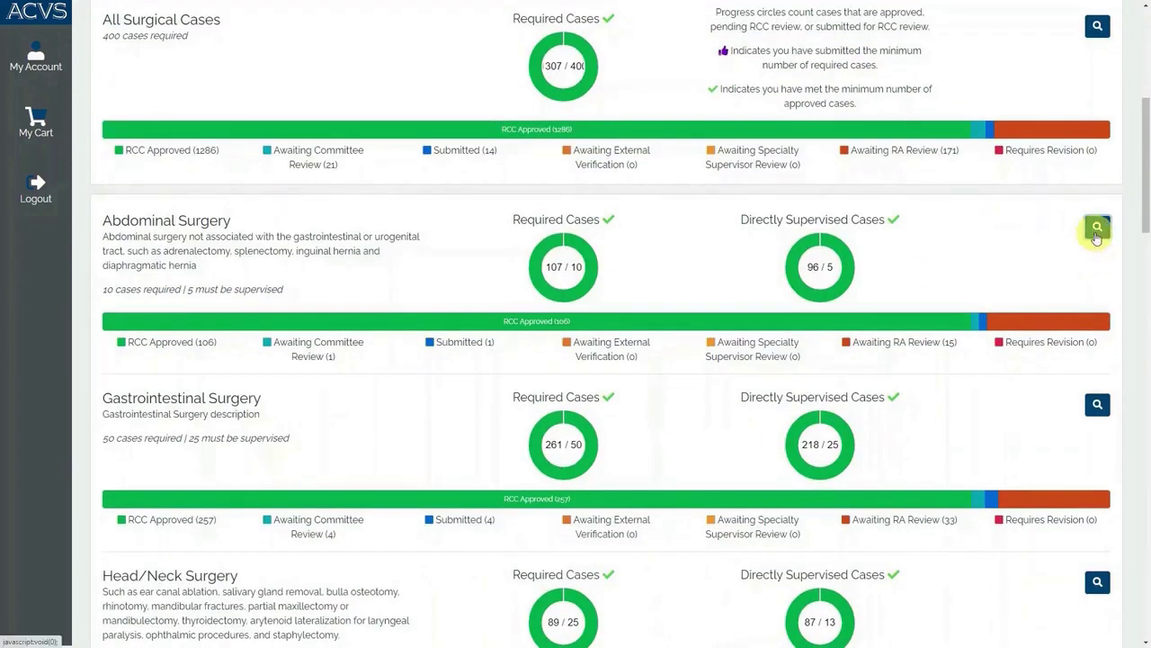
pyautogui.scroll(-1, 1097, 236)
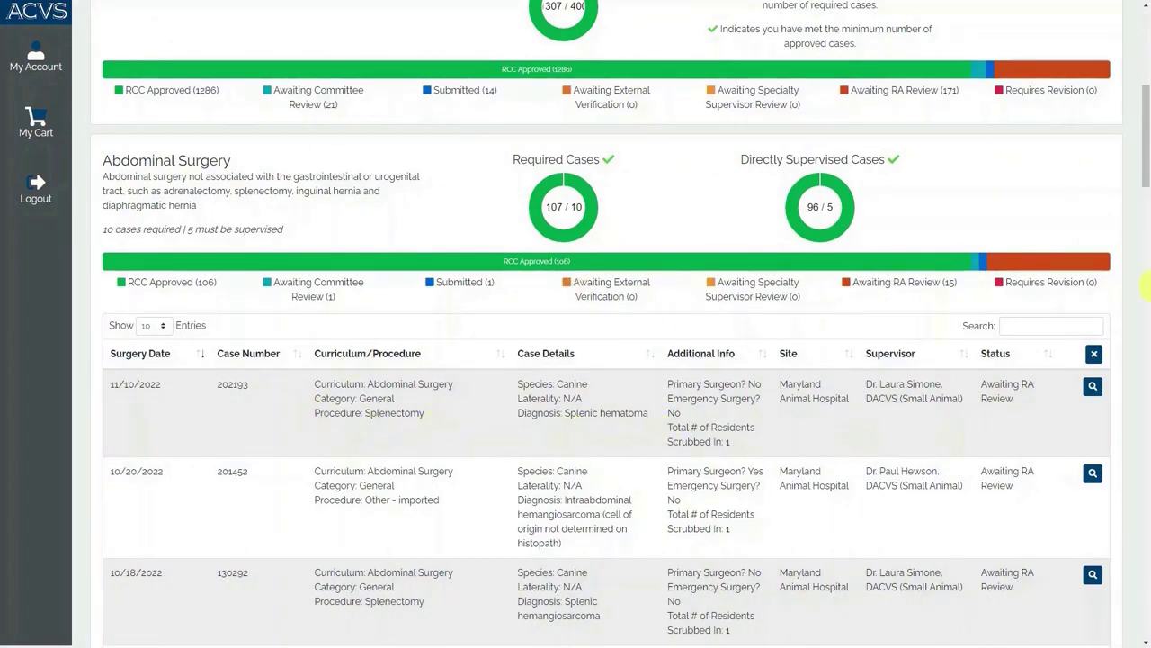
# Return to the training log overview and view the specialty services, seminars and educational events summaries
pyautogui.scroll(5, 1086, 244)
pyautogui.click(855, 167)
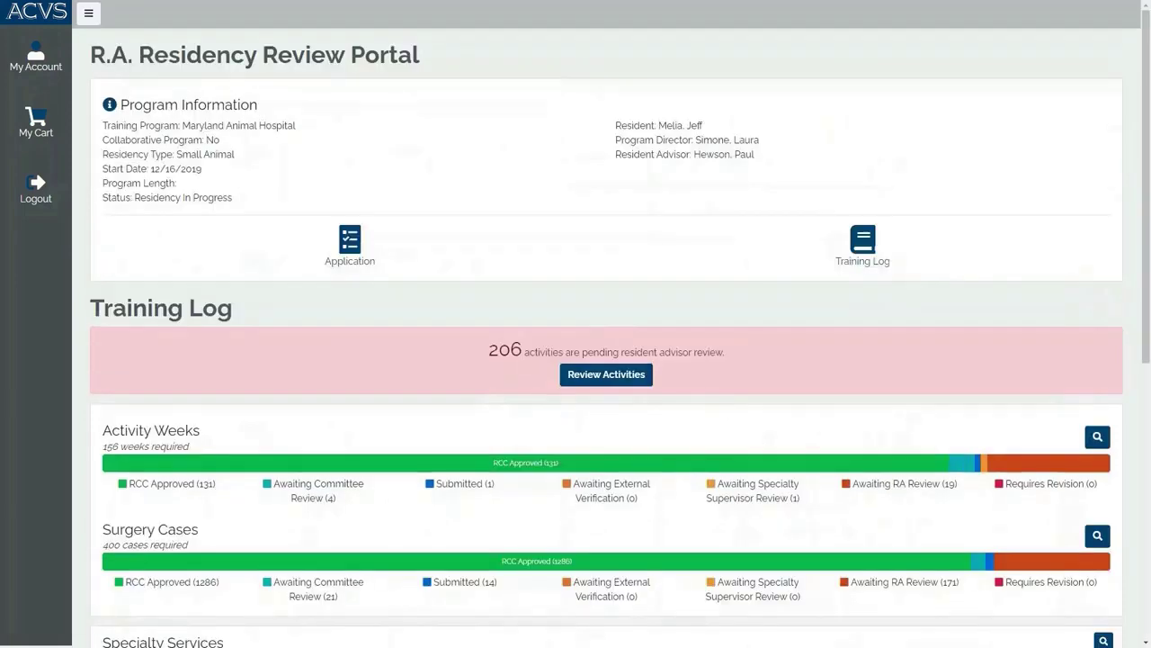
pyautogui.scroll(-5, 1056, 351)
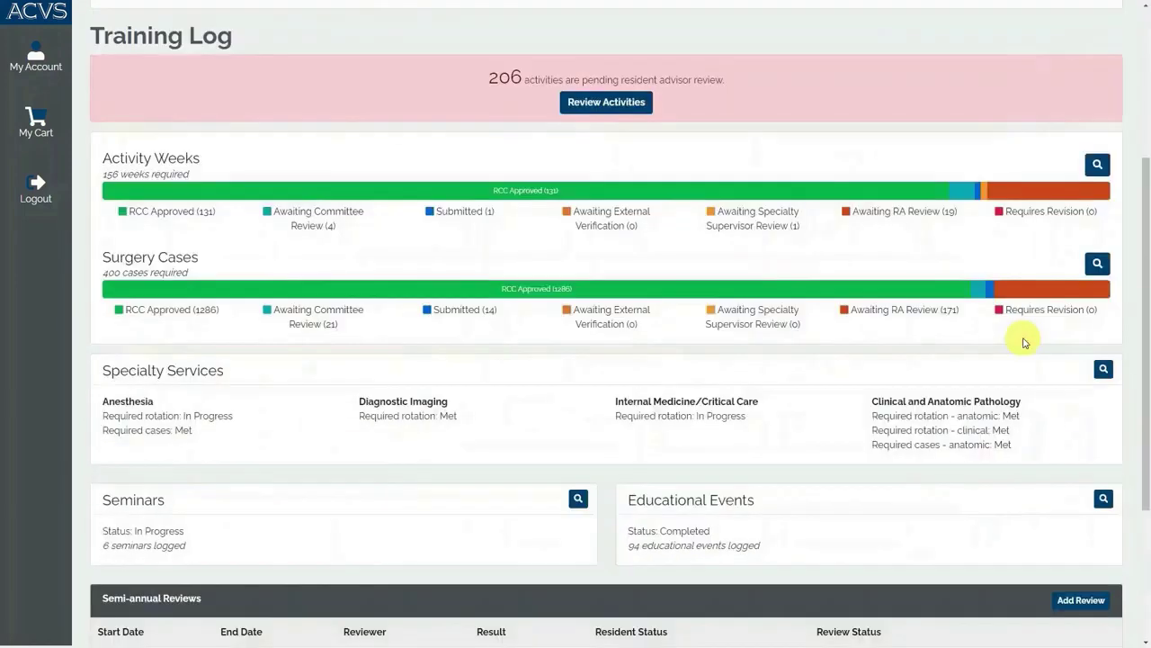